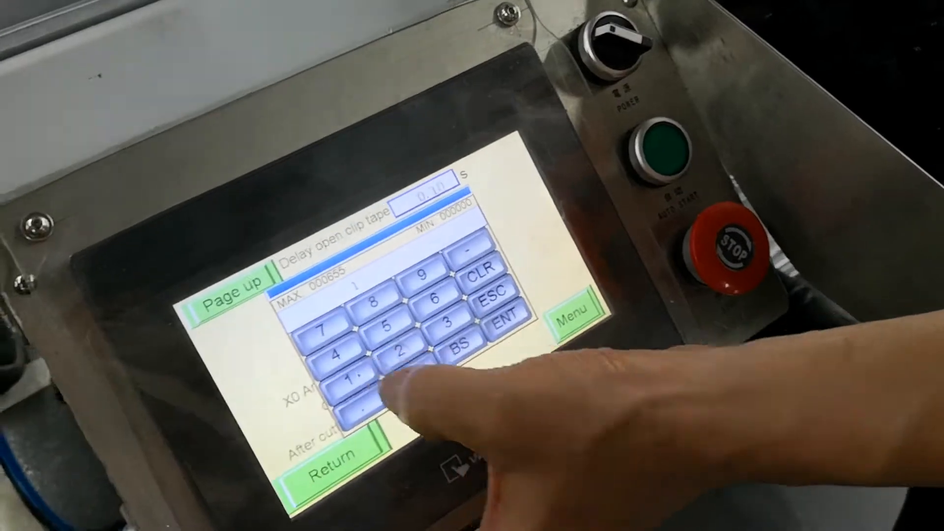
Confirm the delay restart time at 1.00 second with ENT
click(505, 317)
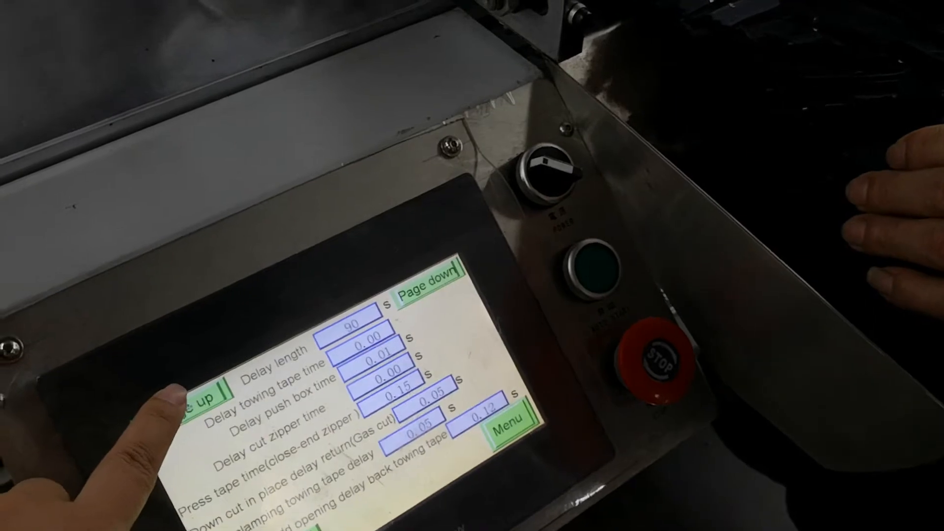
Move to the general Setting page to reach the Packing QTY field
click(203, 404)
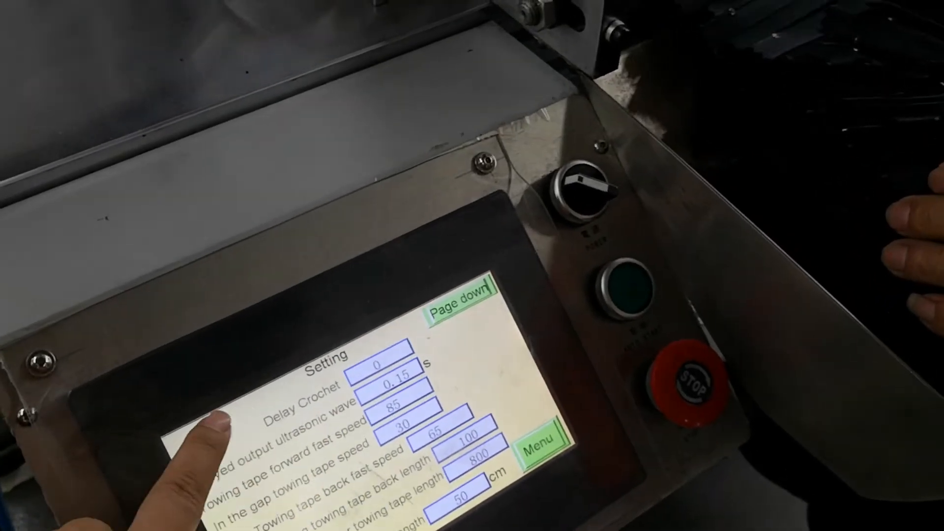